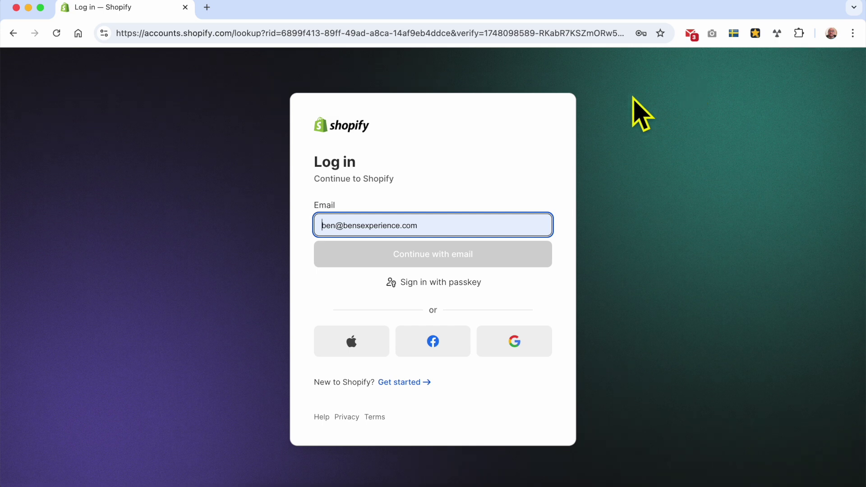
# - Log in to the Shopify admin with the account email and password
pyautogui.click(437, 224)
pyautogui.click(464, 254)
pyautogui.click(514, 258)
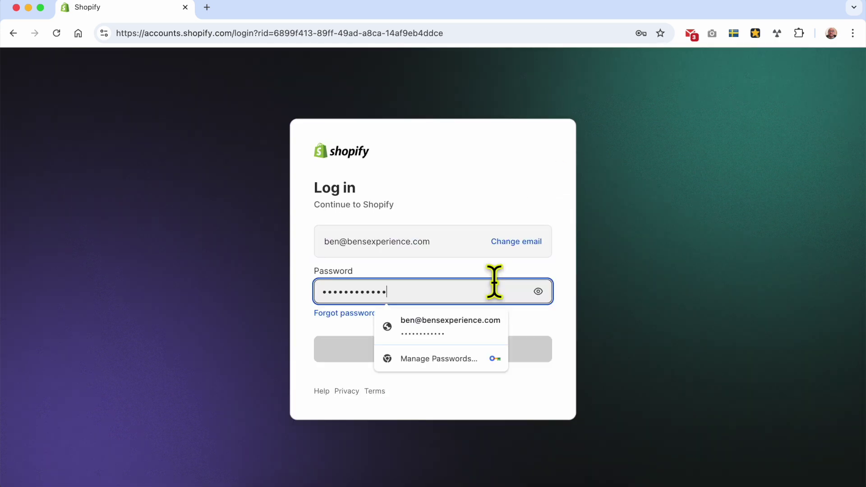
pyautogui.click(397, 293)
pyautogui.click(397, 296)
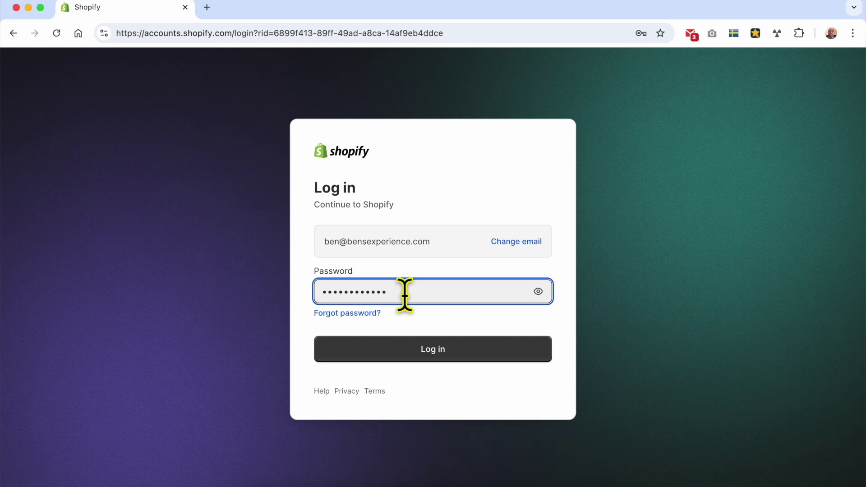
pyautogui.click(422, 360)
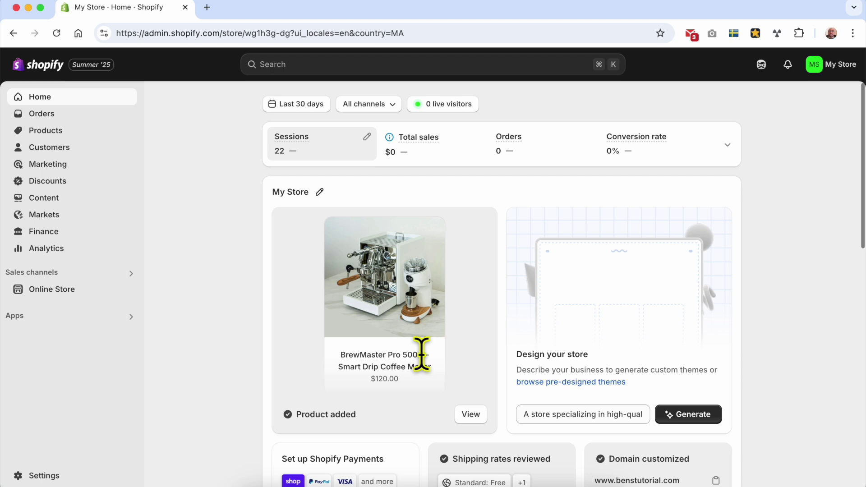
# - Open the White variant of the BrewMaster Pro 5000 – Smart Drip Coffee Maker product
pyautogui.click(81, 133)
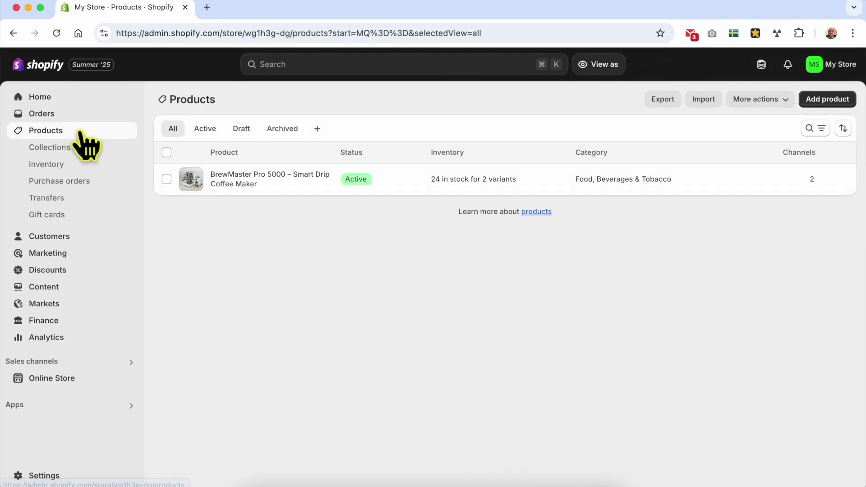
pyautogui.click(236, 180)
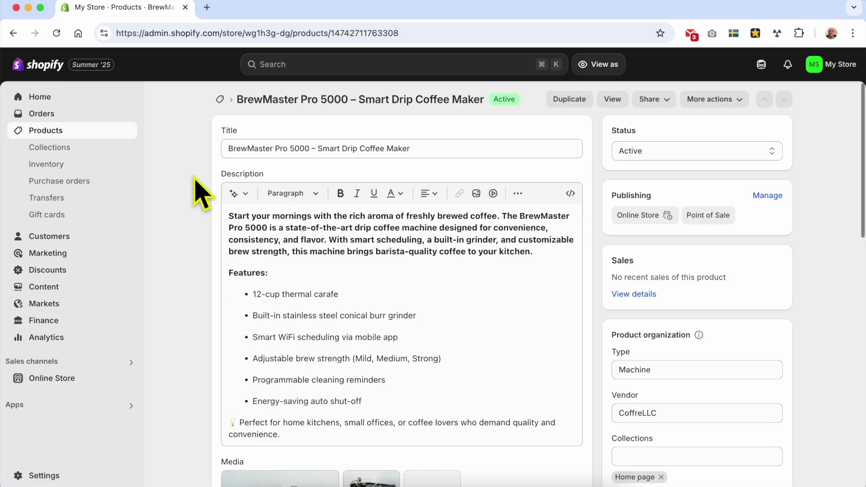
pyautogui.scroll(-15, 195, 177)
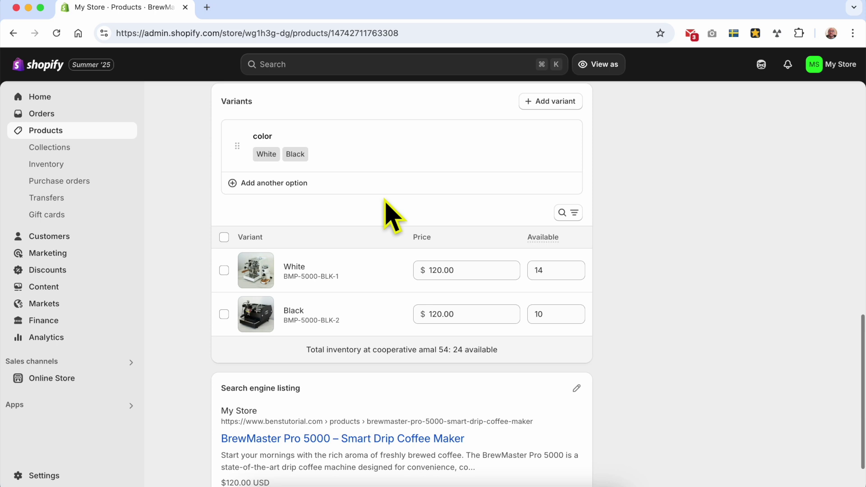
pyautogui.scroll(1, 367, 149)
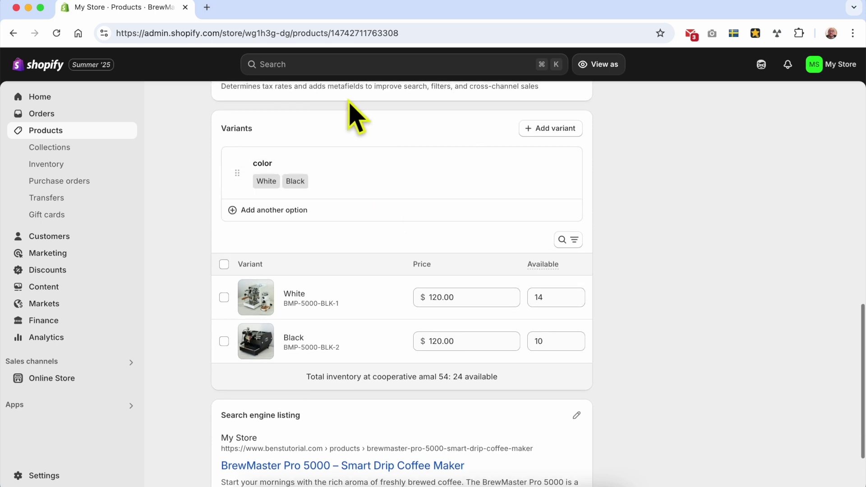
pyautogui.doubleClick(234, 128)
pyautogui.click(370, 298)
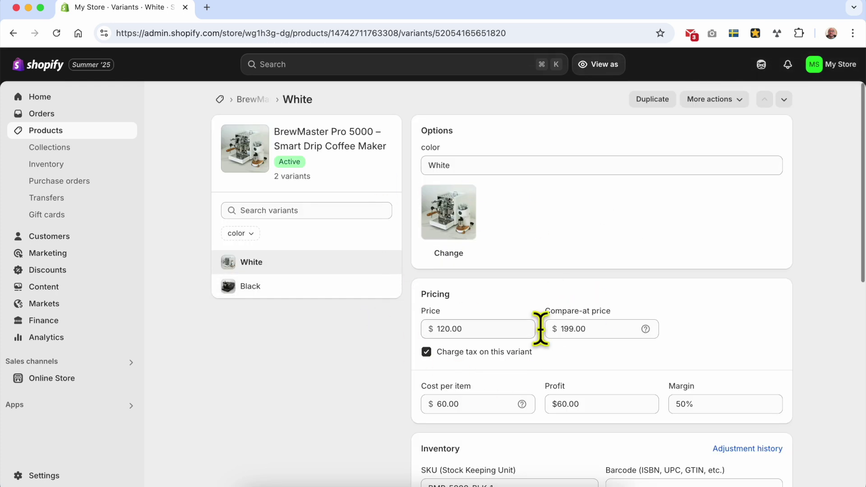
# - Adjust the White variant's available quantity by 2 with the reason Return restock, and save the adjustment
pyautogui.scroll(-6, 560, 255)
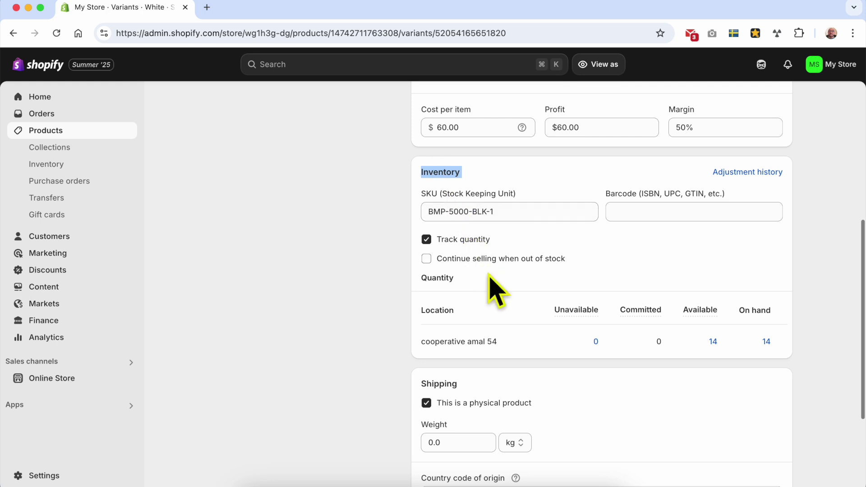
pyautogui.moveTo(709, 317)
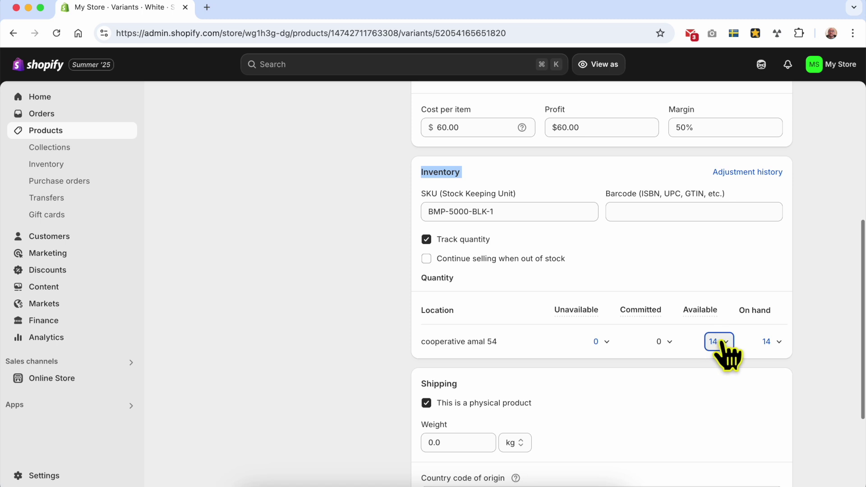
pyautogui.click(718, 342)
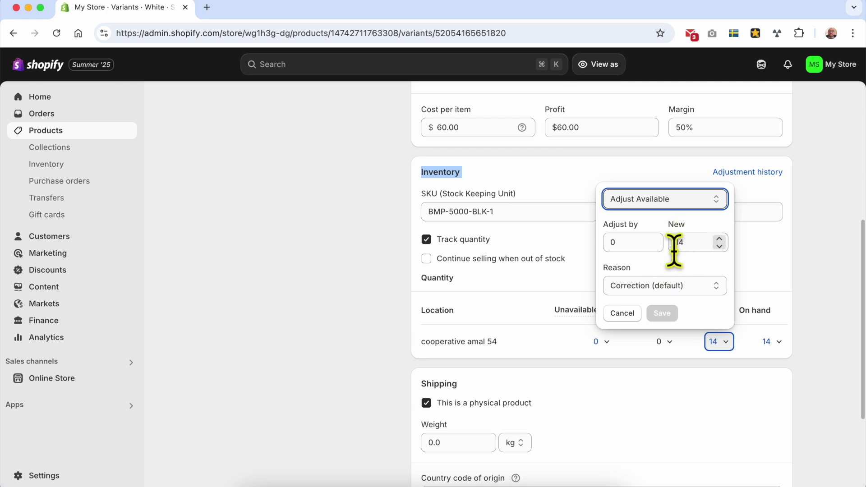
pyautogui.click(634, 243)
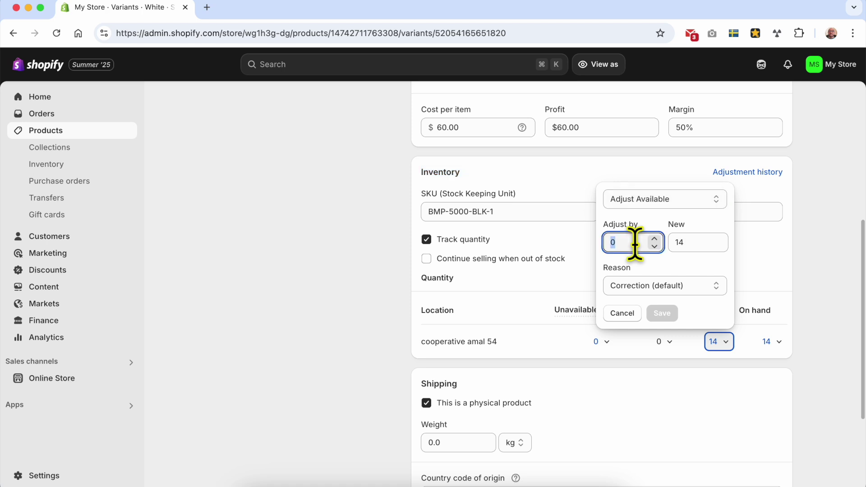
pyautogui.write('2')
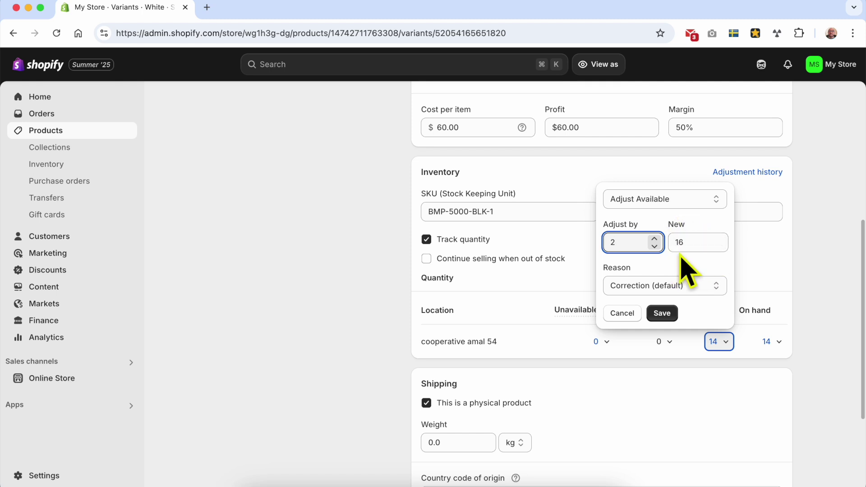
pyautogui.click(671, 288)
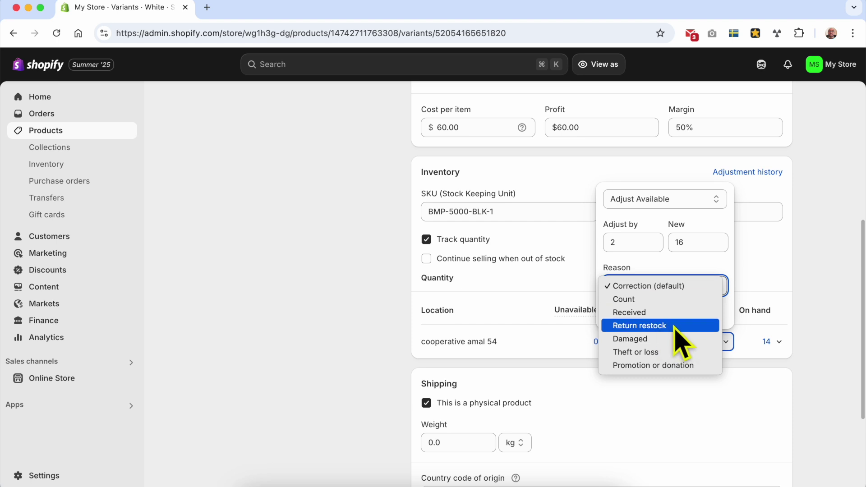
pyautogui.click(651, 326)
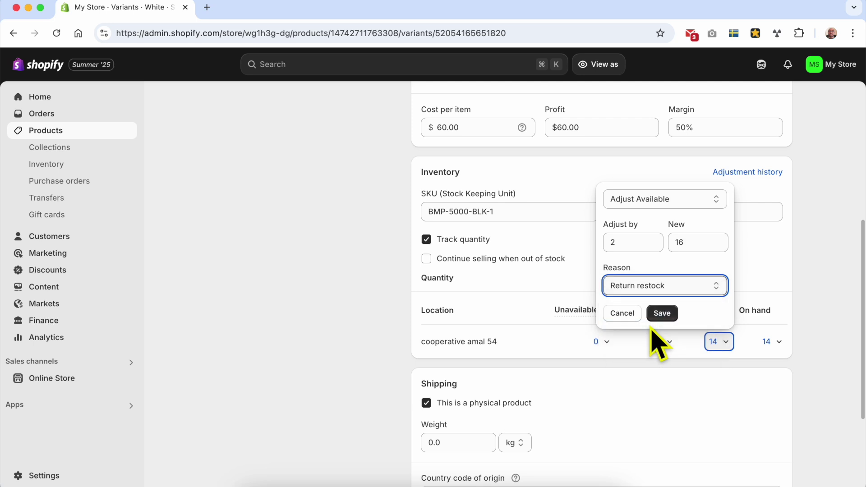
pyautogui.click(661, 314)
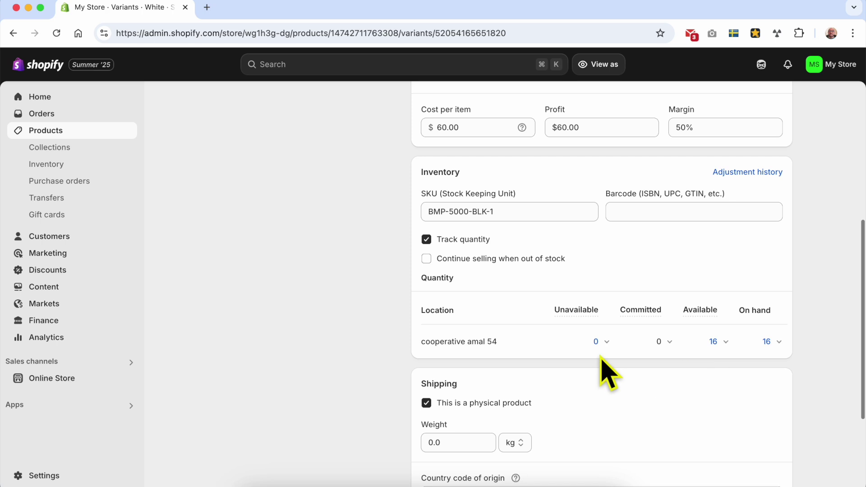
# - For the Black variant, fill in a Move to Unavailable adjustment with quantity 2 and the reason Quality control
pyautogui.scroll(6, 600, 370)
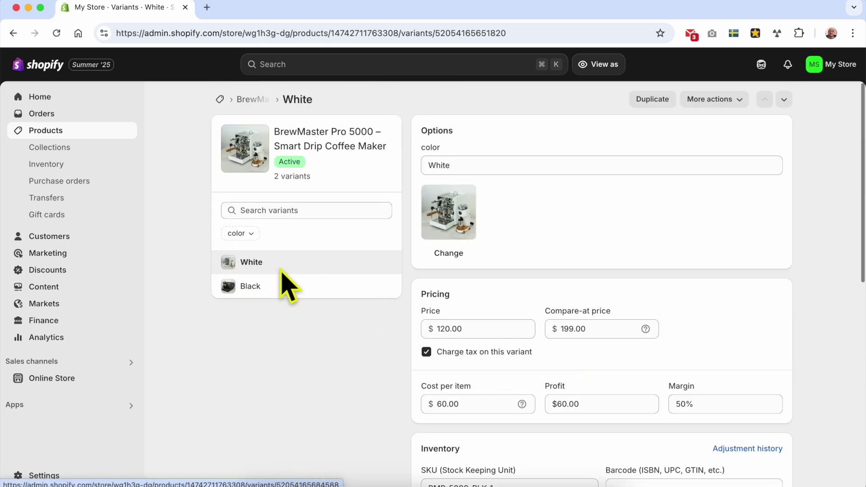
pyautogui.click(286, 296)
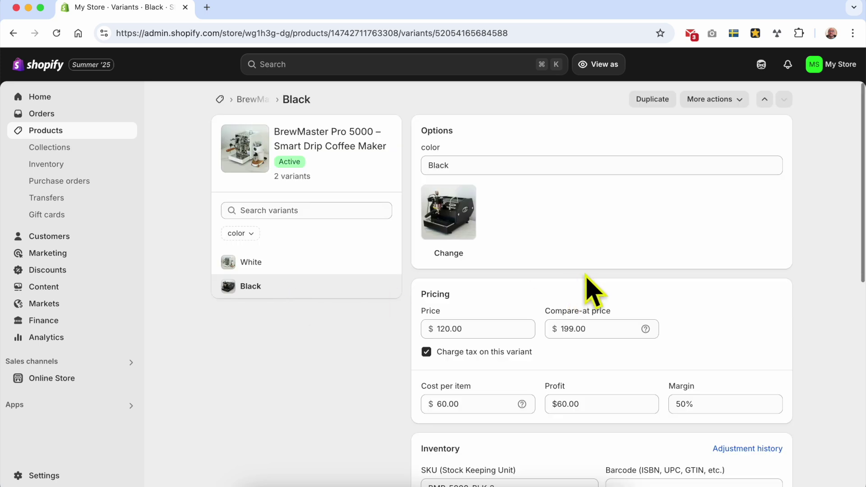
pyautogui.scroll(-10, 591, 291)
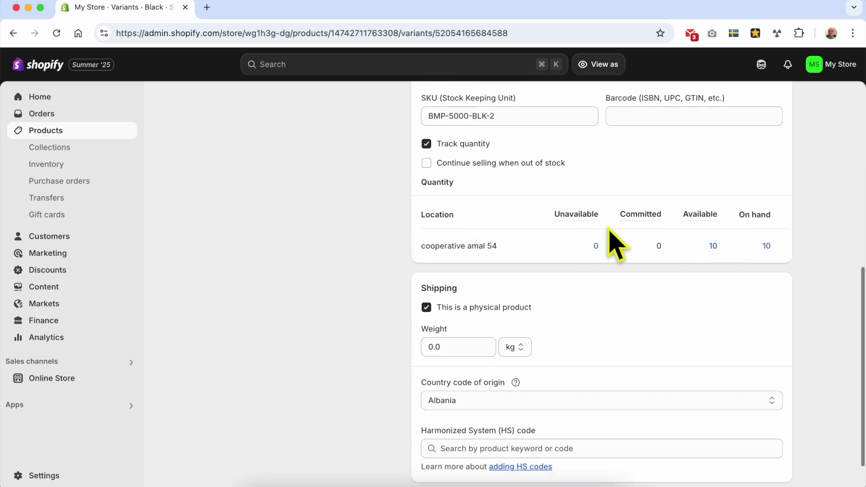
pyautogui.click(724, 247)
pyautogui.click(671, 280)
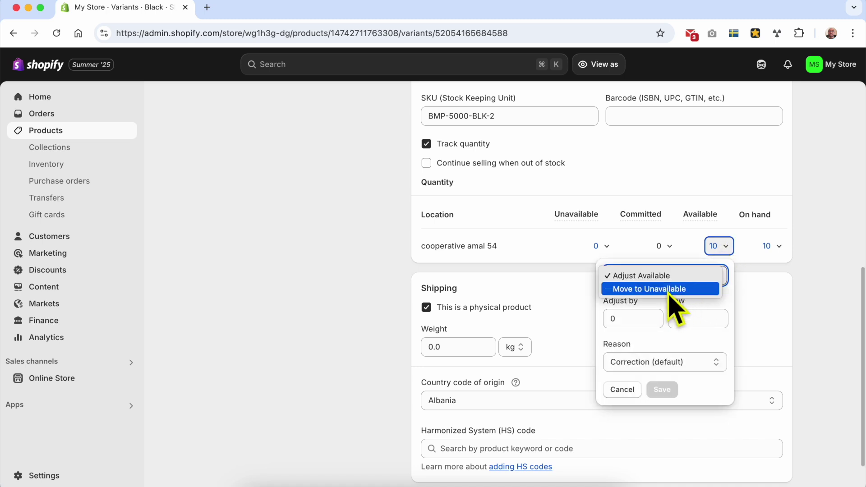
pyautogui.click(675, 289)
pyautogui.click(651, 365)
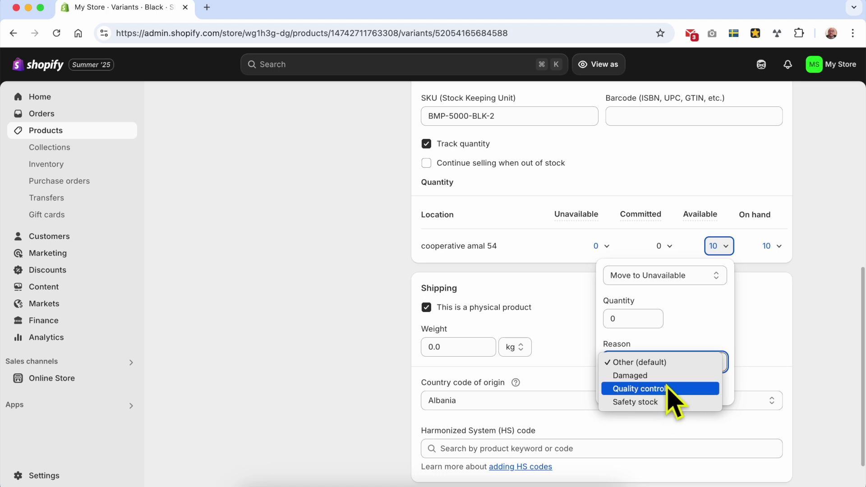
pyautogui.click(672, 391)
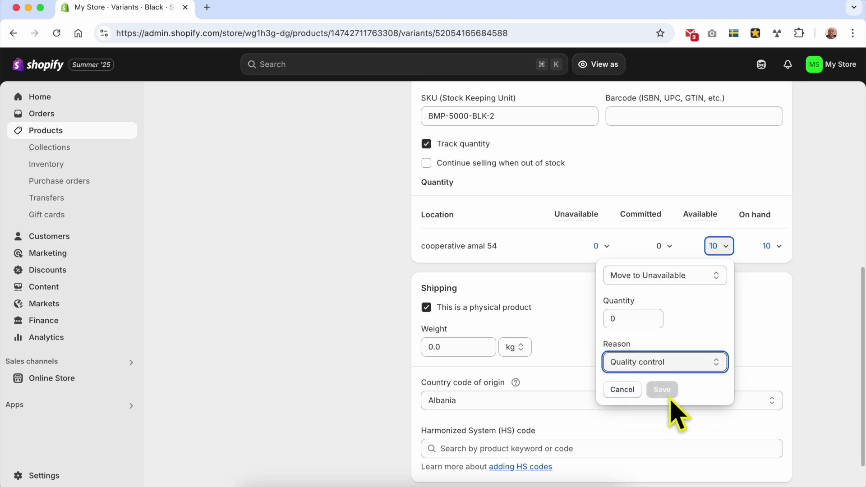
pyautogui.hotkey('shift', 'Tab')
pyautogui.write('2')
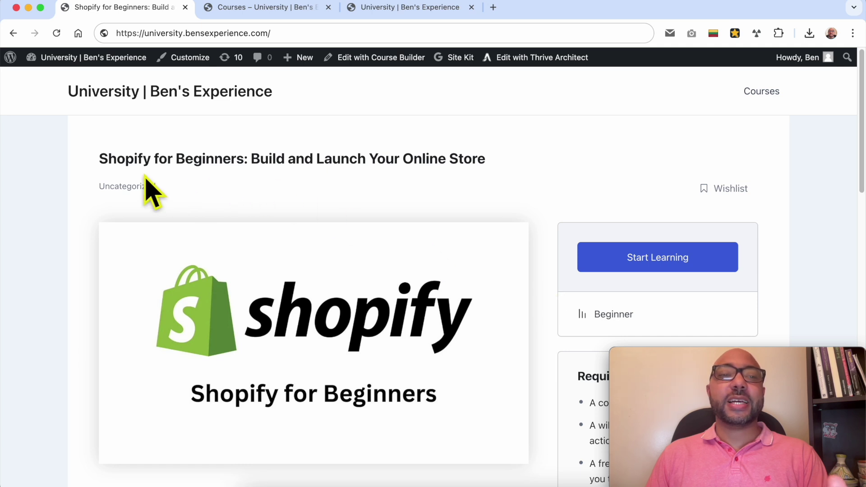
# - Look over the title, description and requirements of the Shopify for Beginners course page
pyautogui.moveTo(99, 159); pyautogui.dragTo(245, 152)
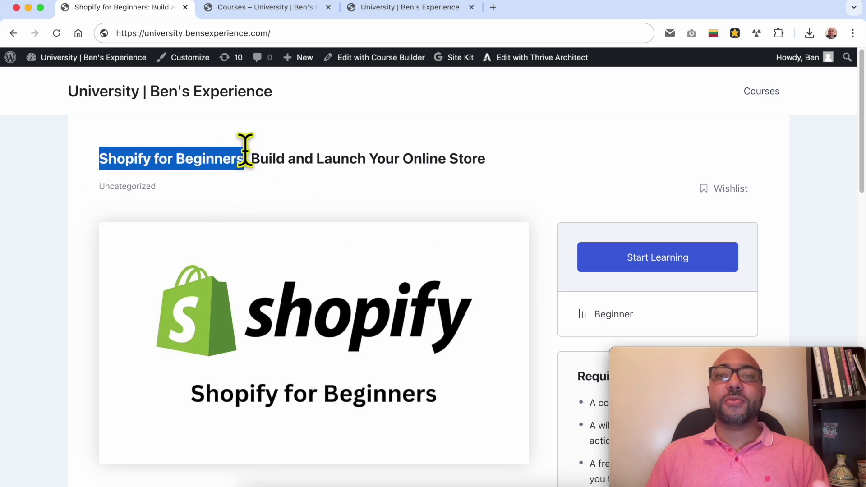
pyautogui.click(391, 204)
pyautogui.scroll(-5, 390, 205)
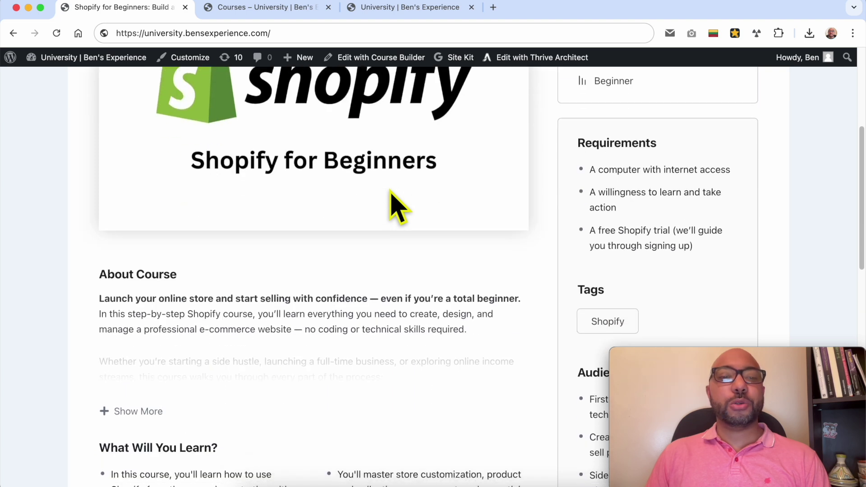
pyautogui.scroll(-10, 390, 191)
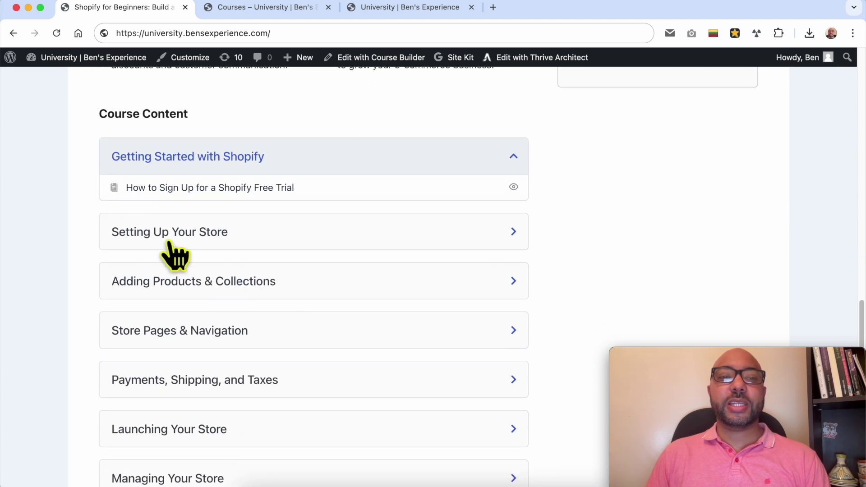
# - Expand Setting Up Your Store, Adding Products & Collections and Store Pages & Navigation in the course content to view their lessons
pyautogui.click(175, 236)
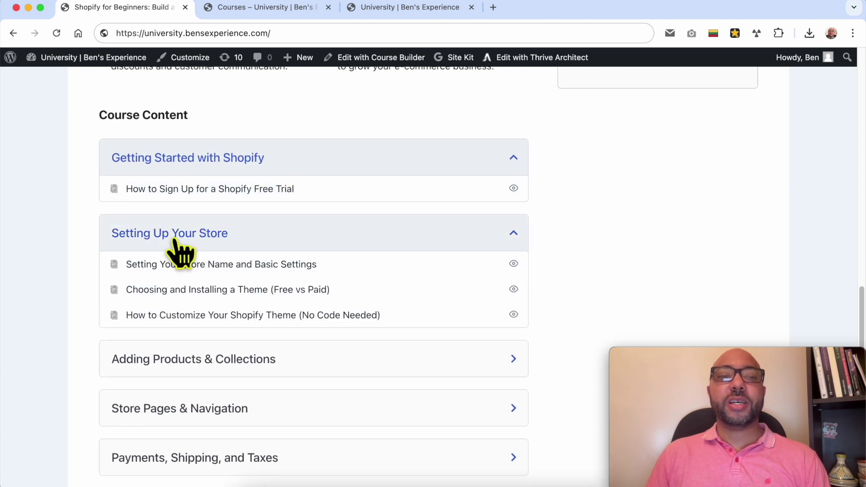
pyautogui.scroll(-2, 271, 221)
pyautogui.click(192, 278)
pyautogui.scroll(-3, 243, 235)
pyautogui.scroll(-1, 230, 225)
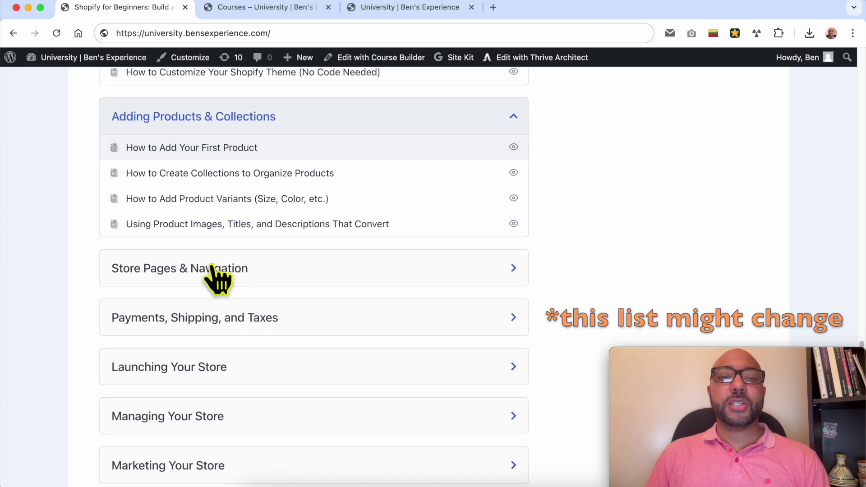
pyautogui.scroll(-1, 207, 252)
pyautogui.click(199, 231)
pyautogui.scroll(-1, 271, 241)
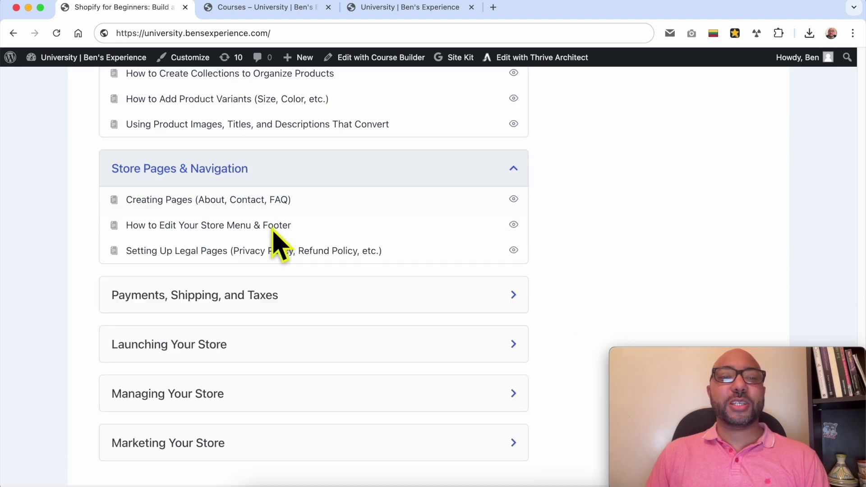
# - Expand the remaining course sections, from Payments, Shipping, and Taxes through Marketing Your Store, to view their lessons
pyautogui.scroll(-1, 273, 236)
pyautogui.click(228, 240)
pyautogui.scroll(-2, 253, 275)
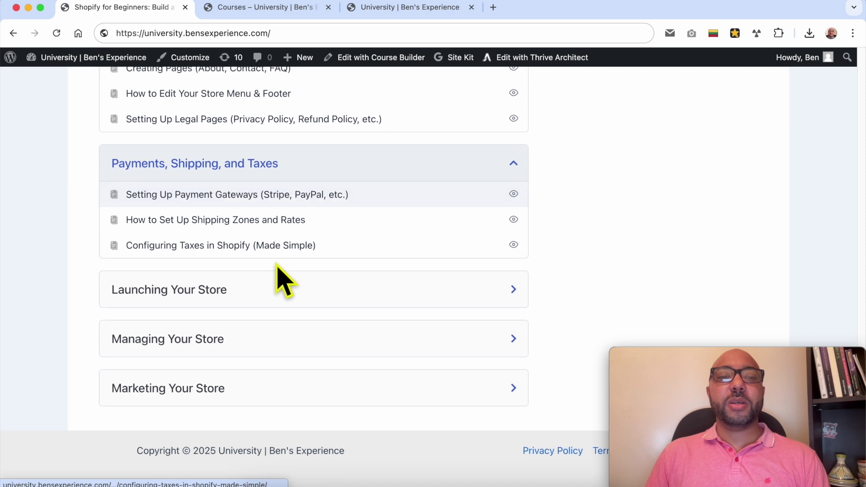
pyautogui.click(231, 306)
pyautogui.scroll(-2, 248, 315)
pyautogui.click(245, 343)
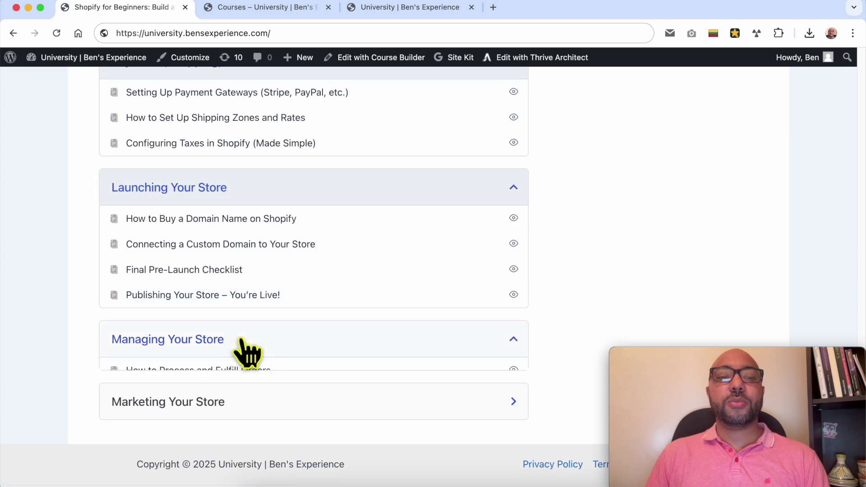
pyautogui.scroll(-1, 252, 345)
pyautogui.click(223, 387)
pyautogui.scroll(-2, 332, 388)
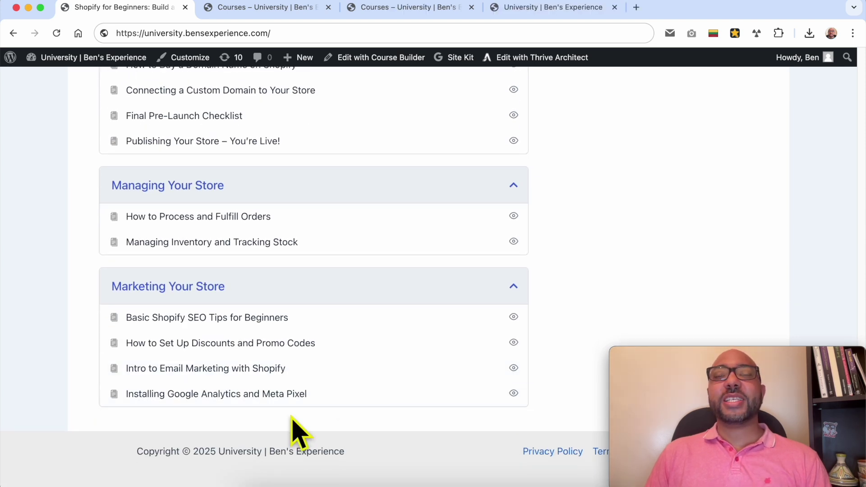
# - Return to the start of the course page and browse the site's catalogue of other courses
pyautogui.scroll(15, 299, 429)
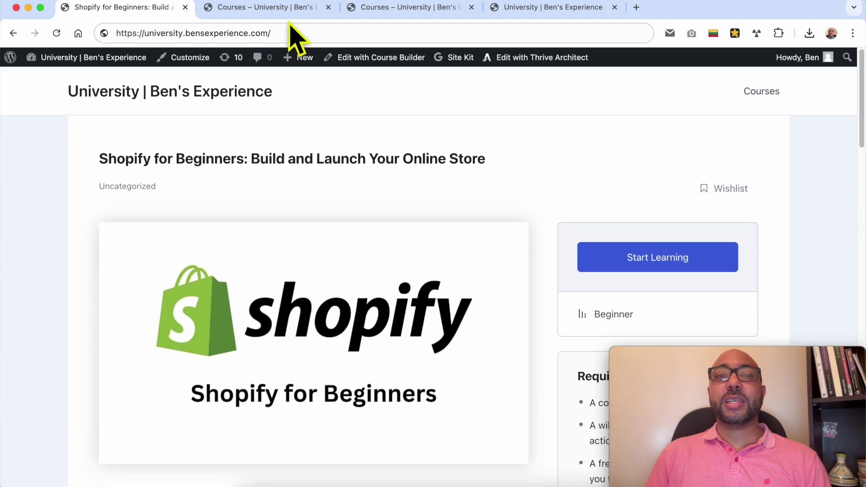
pyautogui.click(282, 8)
pyautogui.scroll(-12, 421, 141)
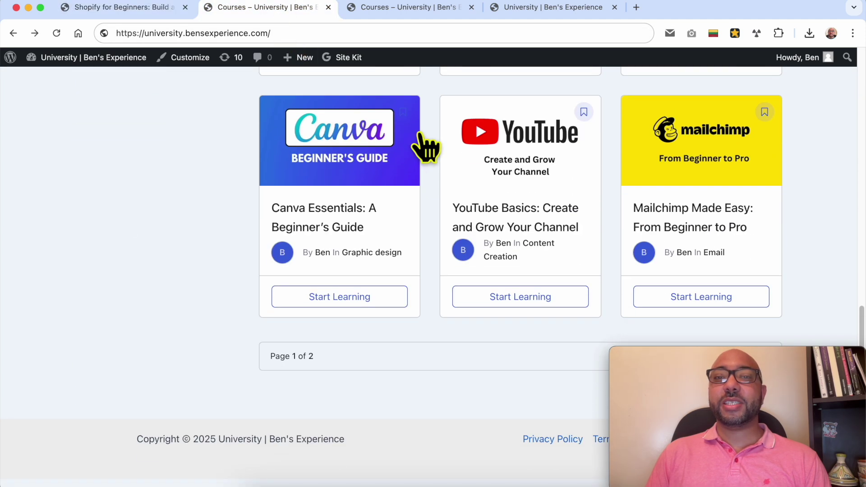
pyautogui.click(397, 9)
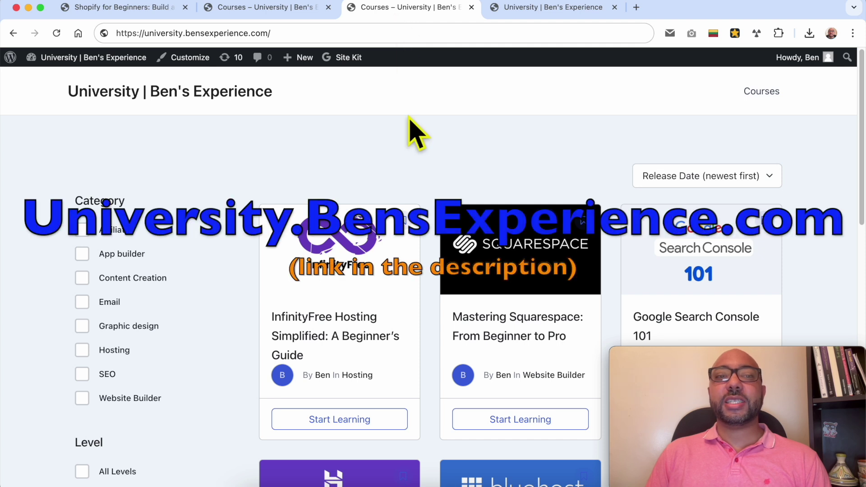
# - Look further down the site's catalogue of courses
pyautogui.scroll(-15, 406, 95)
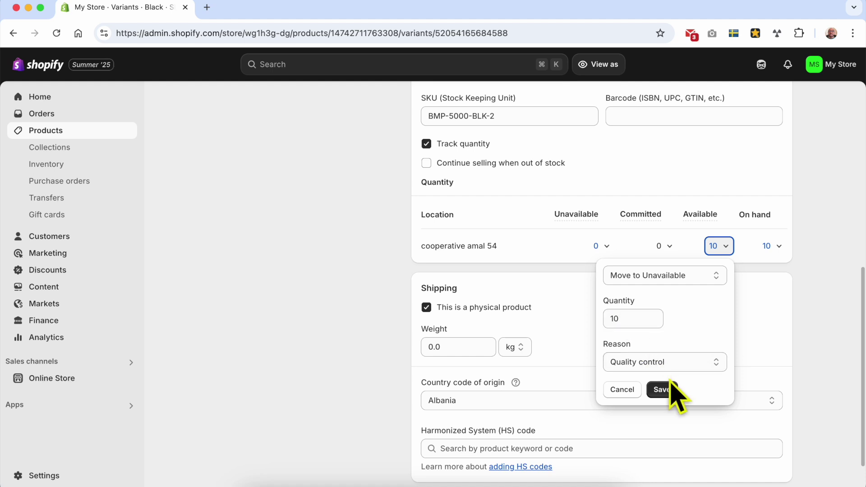
# - Save the move of 10 available units of the Black variant to Unavailable with the reason Quality control
pyautogui.click(662, 389)
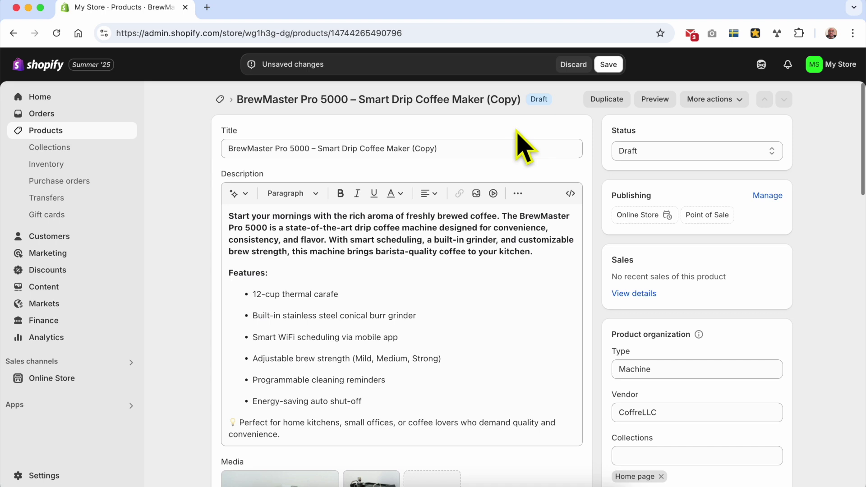
# - Look over the BrewMaster Pro 5000 copy's Inventory and Variants sections, turning Track quantity off and on again
pyautogui.scroll(-10, 522, 145)
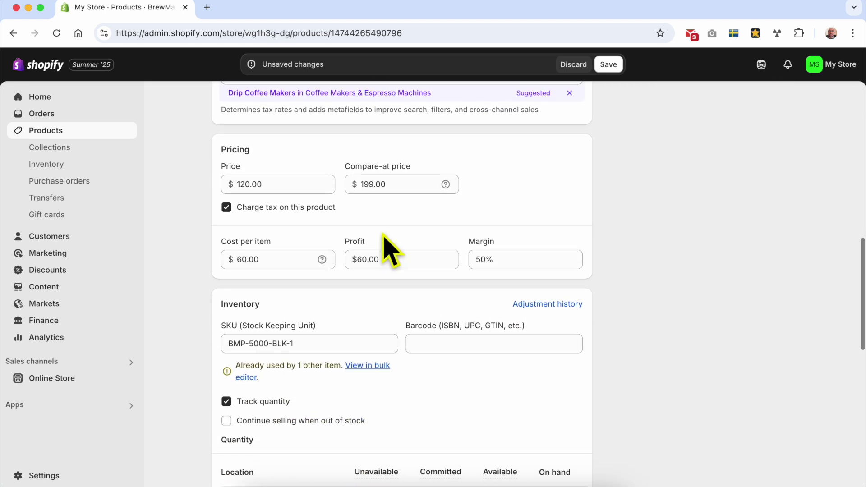
pyautogui.scroll(-2, 384, 234)
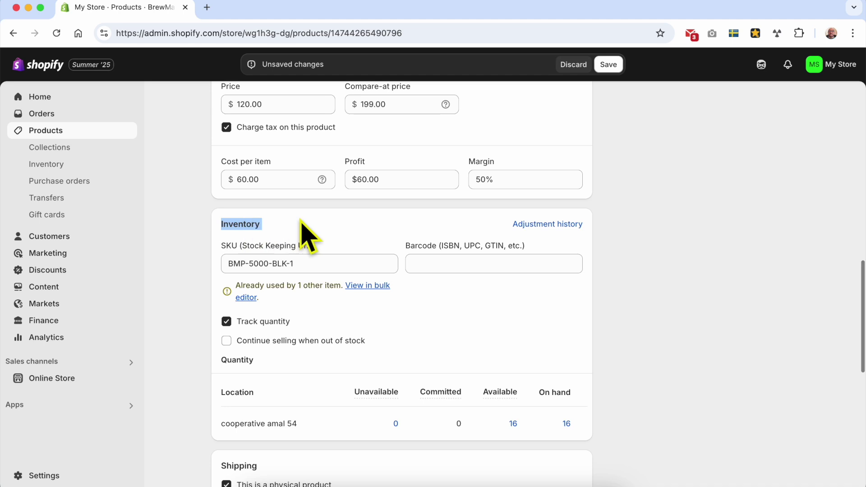
pyautogui.scroll(-9, 300, 228)
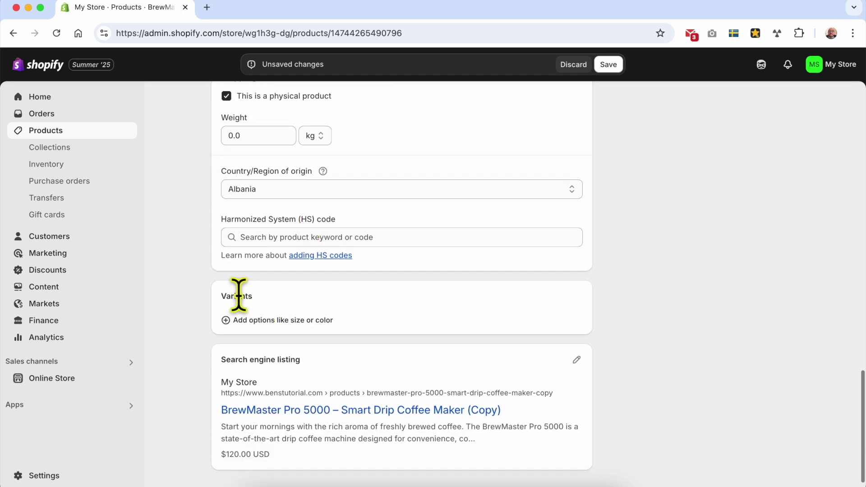
pyautogui.scroll(9, 245, 295)
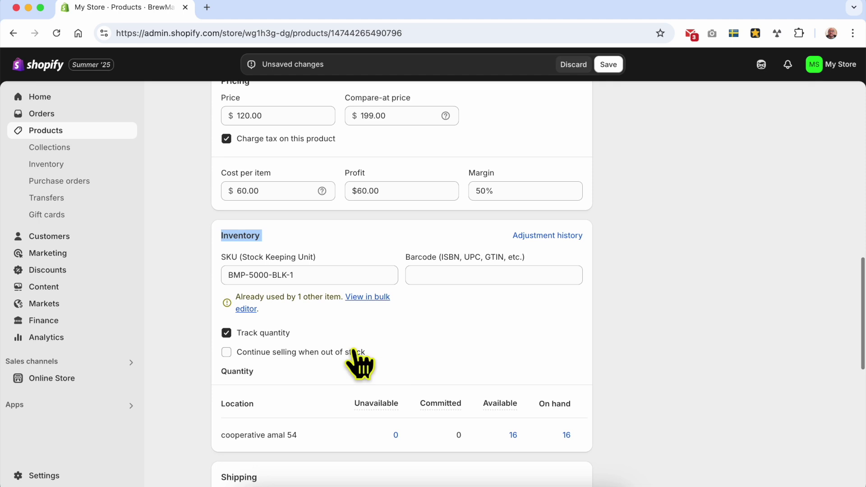
pyautogui.click(250, 336)
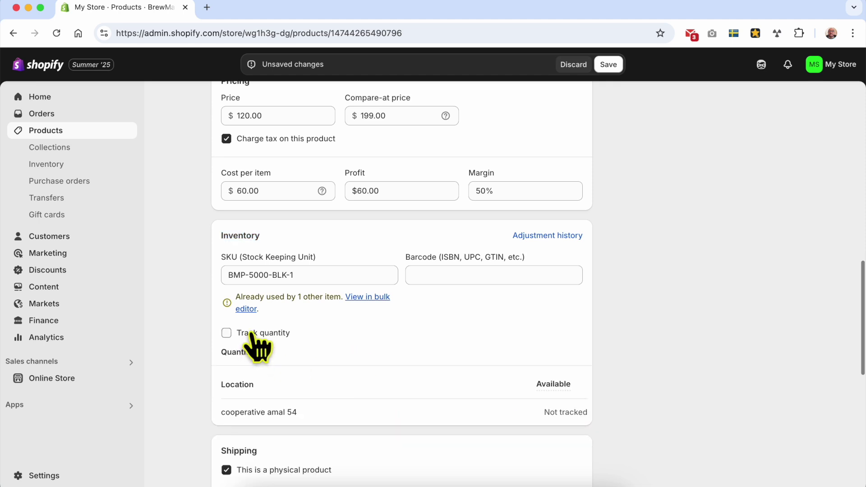
pyautogui.click(252, 336)
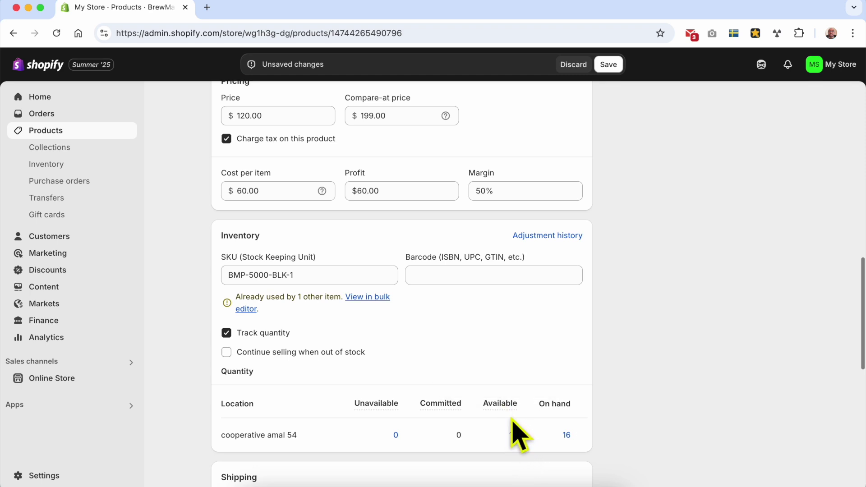
# - Adjust the copied product's available stock by 5 with the reason Received and save the adjustment
pyautogui.click(519, 435)
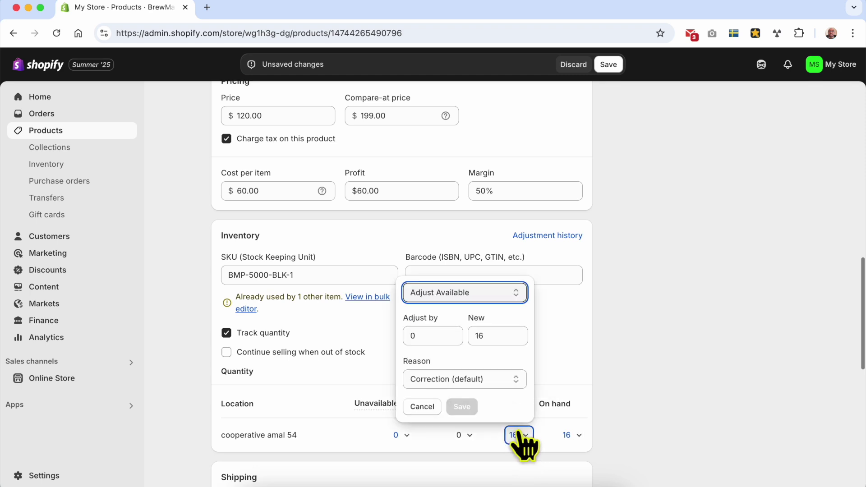
pyautogui.click(438, 333)
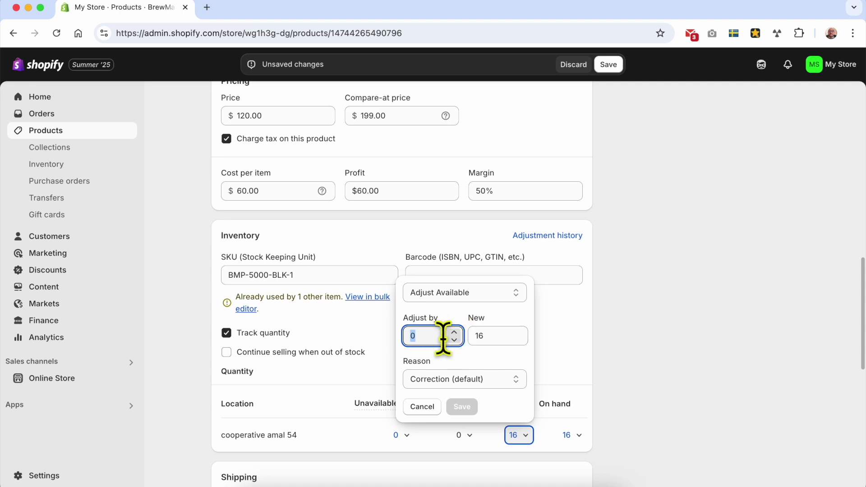
pyautogui.write('5')
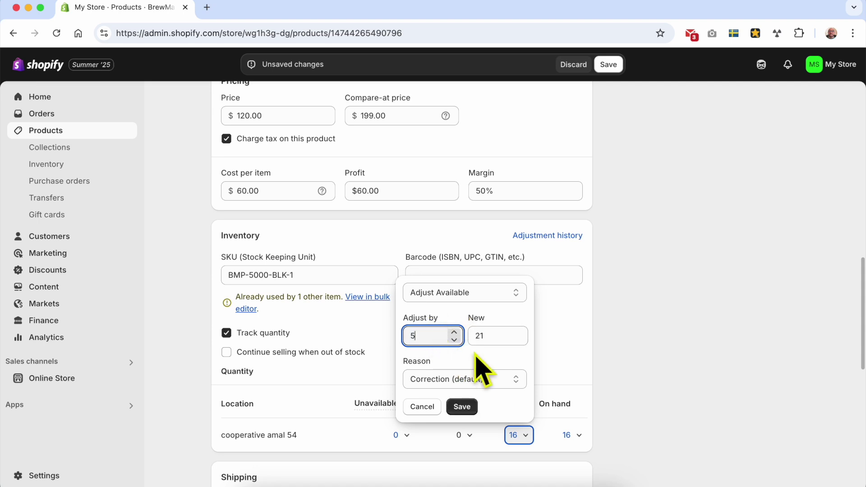
pyautogui.doubleClick(441, 334)
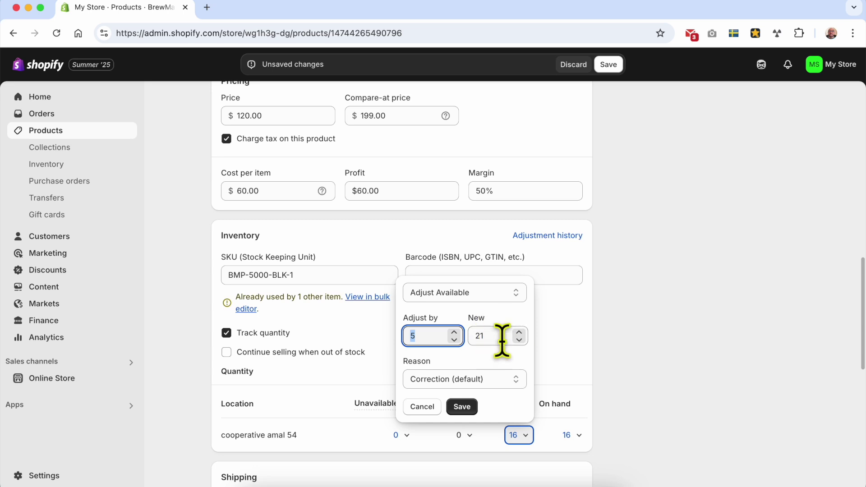
pyautogui.click(487, 381)
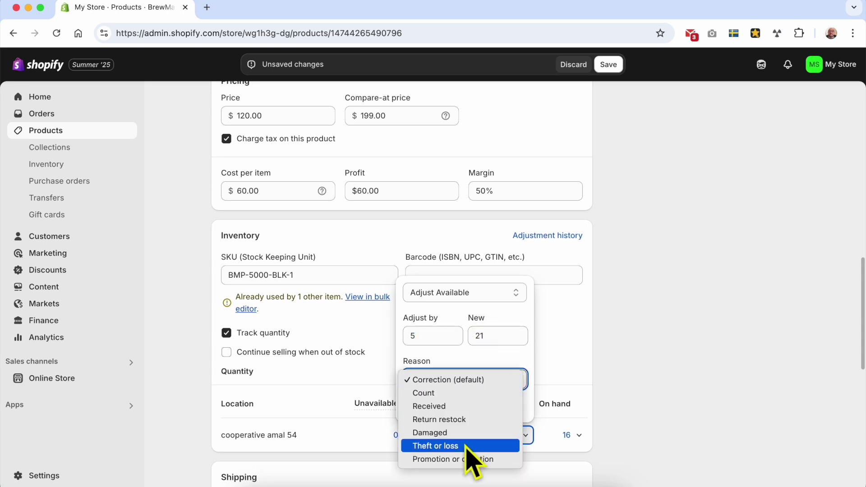
pyautogui.click(463, 406)
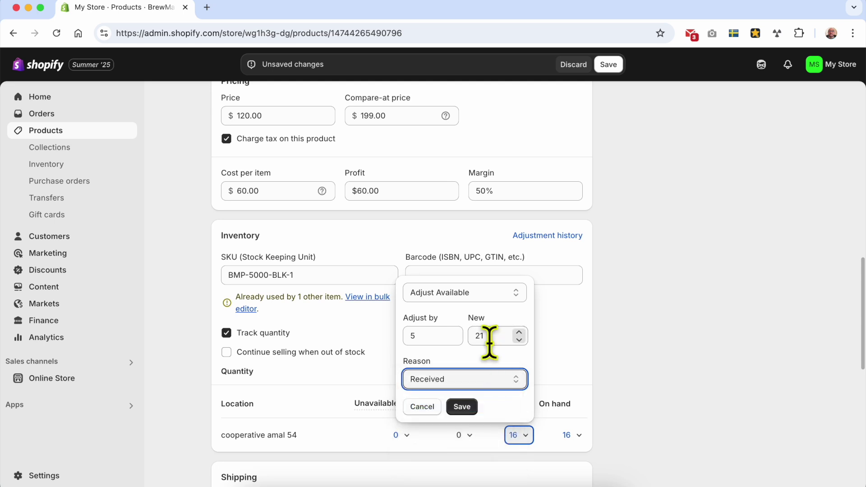
pyautogui.click(465, 407)
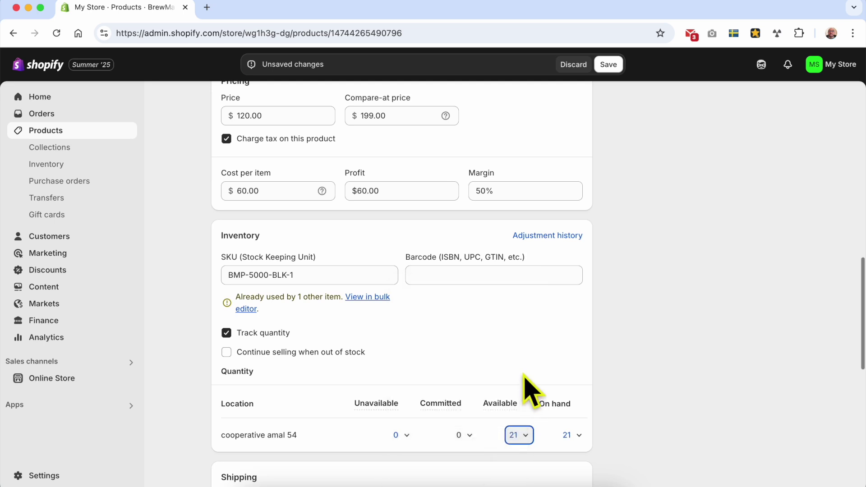
# - Move 10 units of the copied product's available stock to Unavailable with the reason Damaged and save the change
pyautogui.click(519, 433)
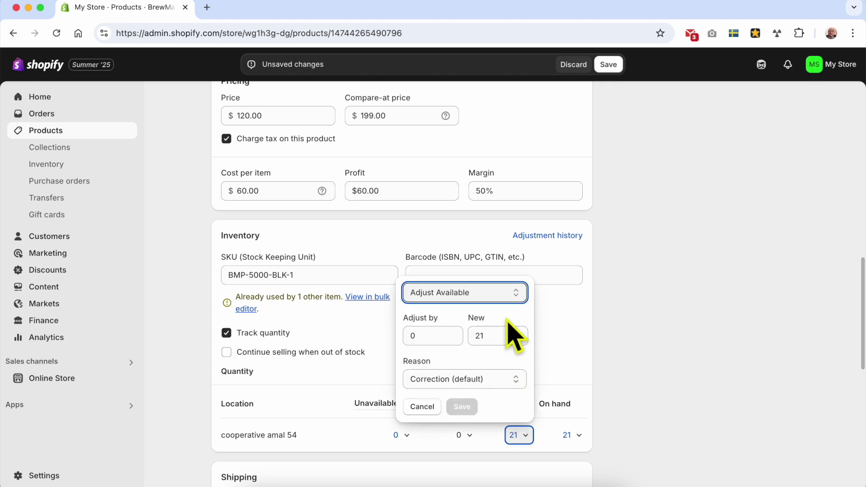
pyautogui.click(487, 292)
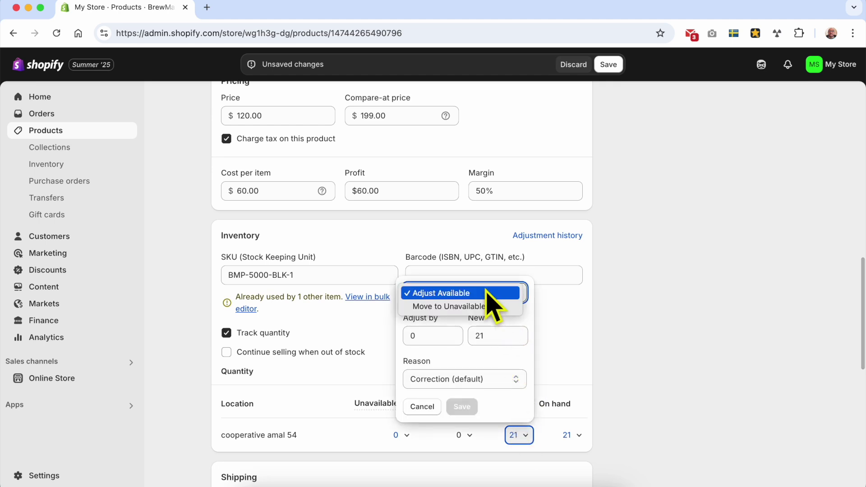
pyautogui.click(452, 308)
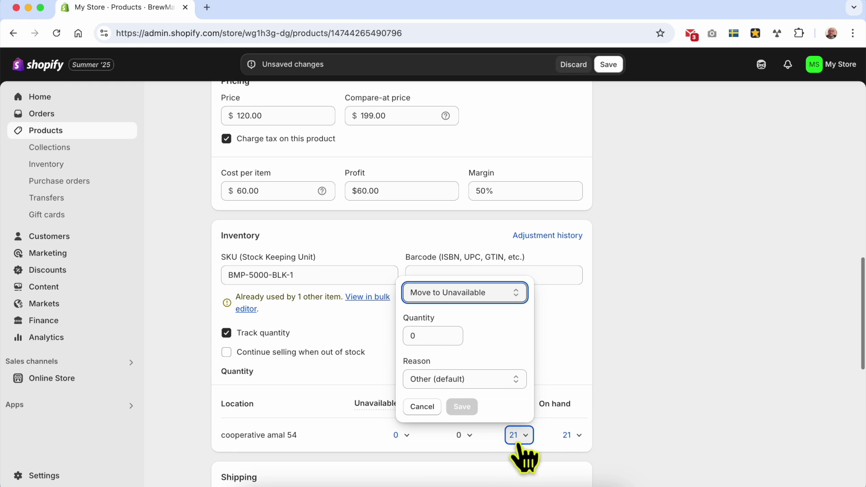
pyautogui.click(445, 342)
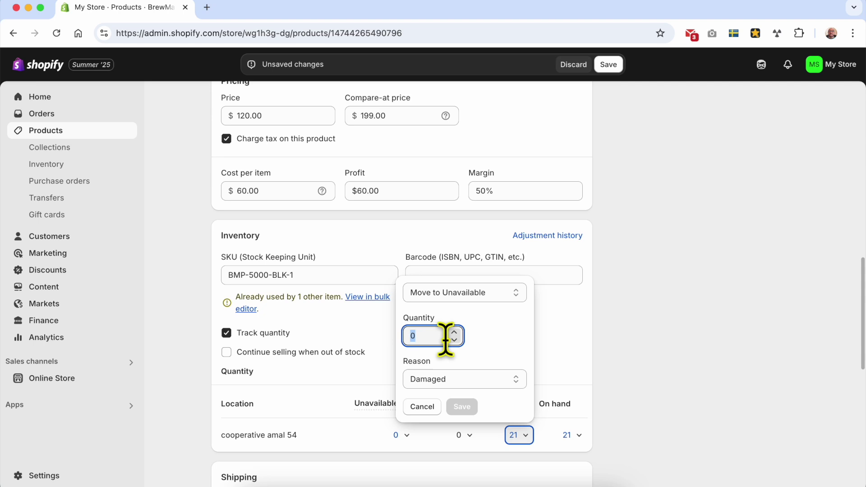
pyautogui.write('1')
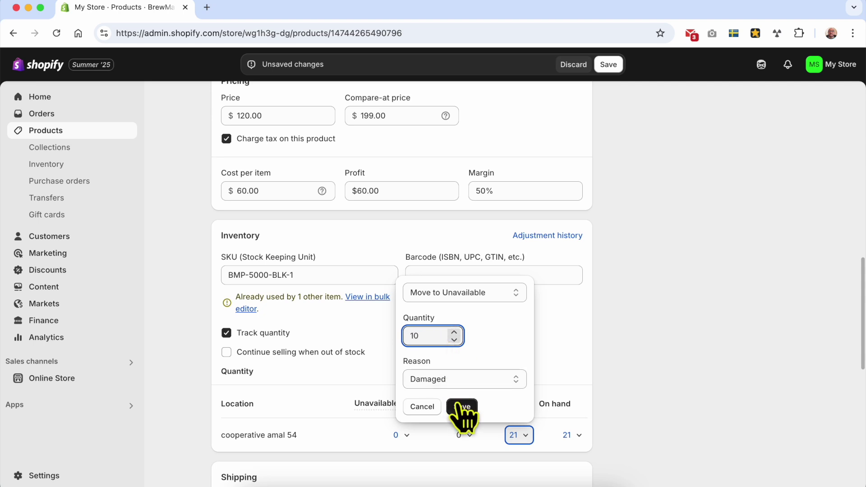
pyautogui.click(466, 386)
pyautogui.press('Escape')
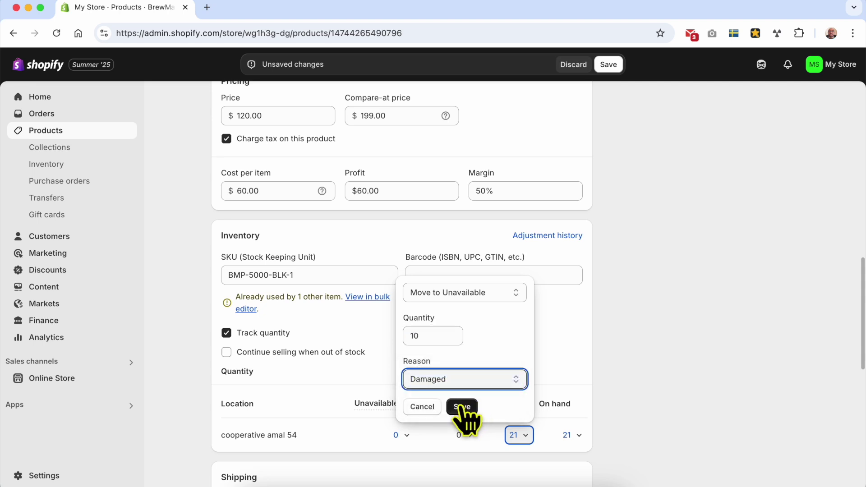
pyautogui.click(460, 407)
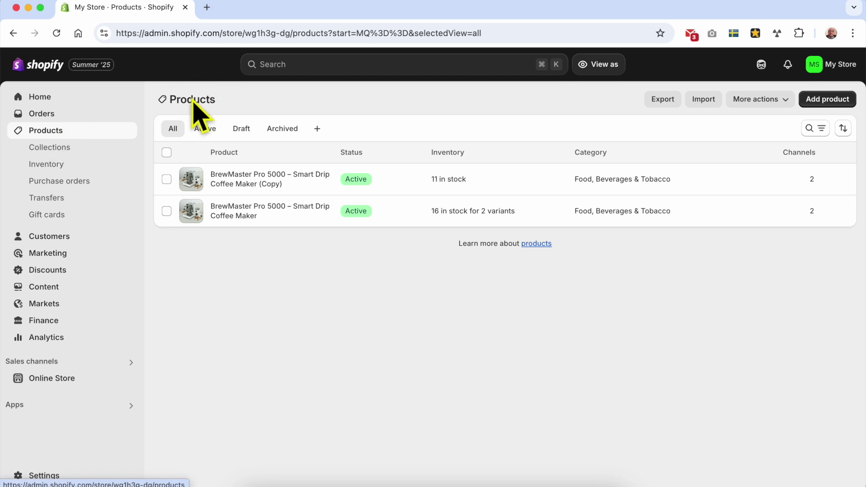
# - Open the BrewMaster Pro 5000 copy from the product list and review its inventory quantities and adjustment history
pyautogui.click(247, 182)
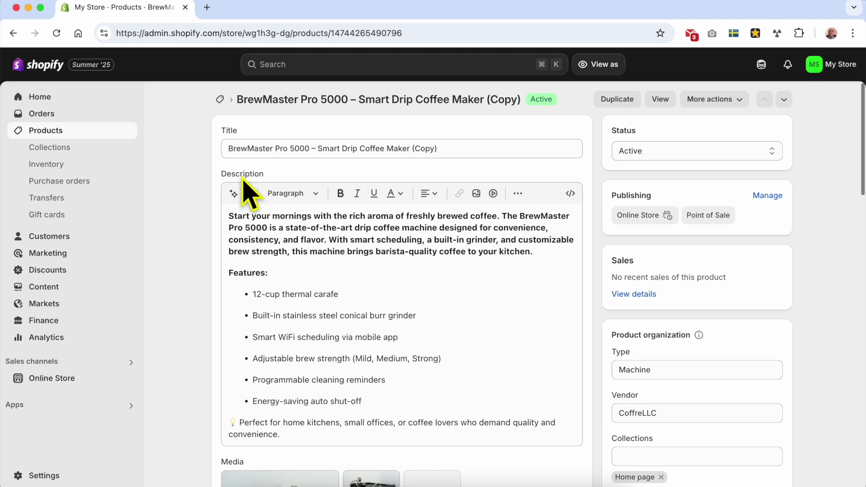
pyautogui.scroll(-15, 195, 191)
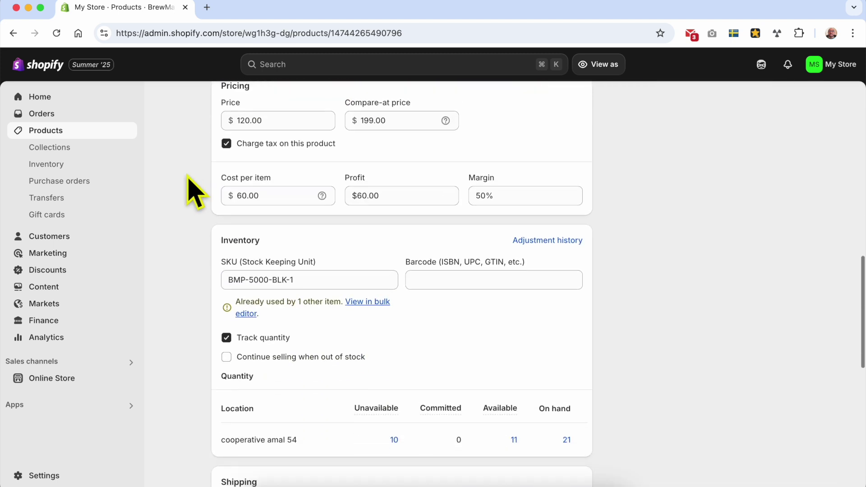
pyautogui.scroll(2, 195, 192)
pyautogui.scroll(-3, 195, 192)
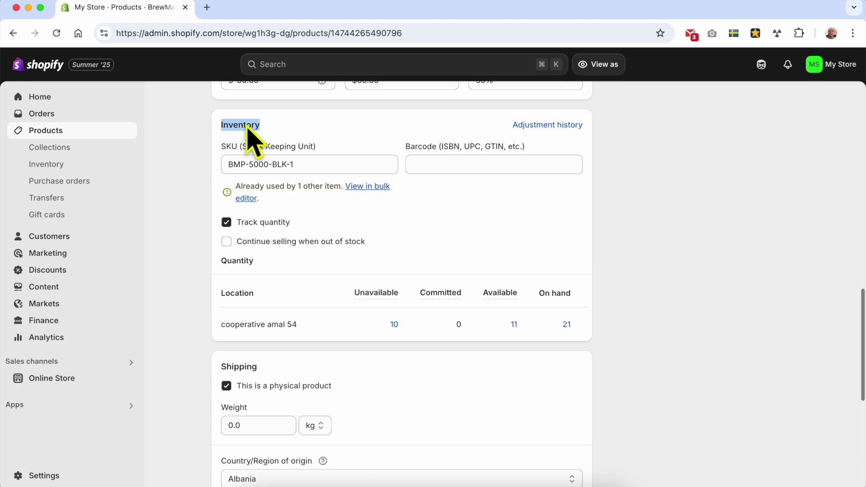
pyautogui.scroll(15, 365, 203)
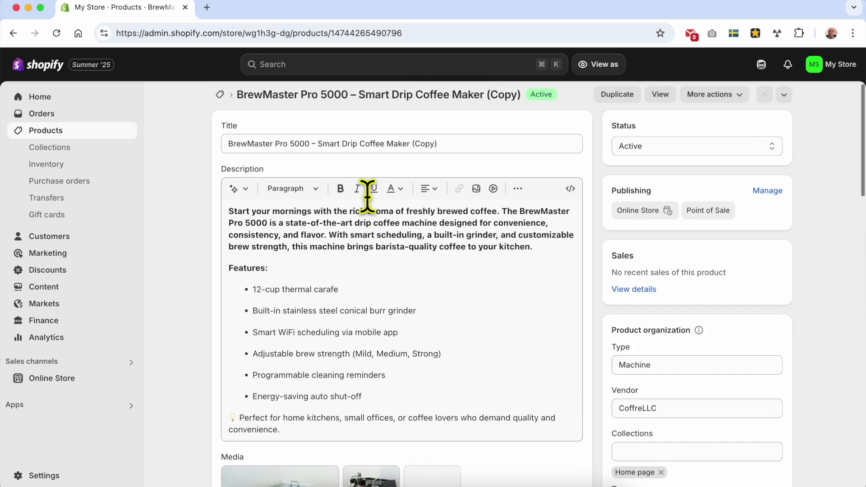
pyautogui.scroll(-15, 361, 180)
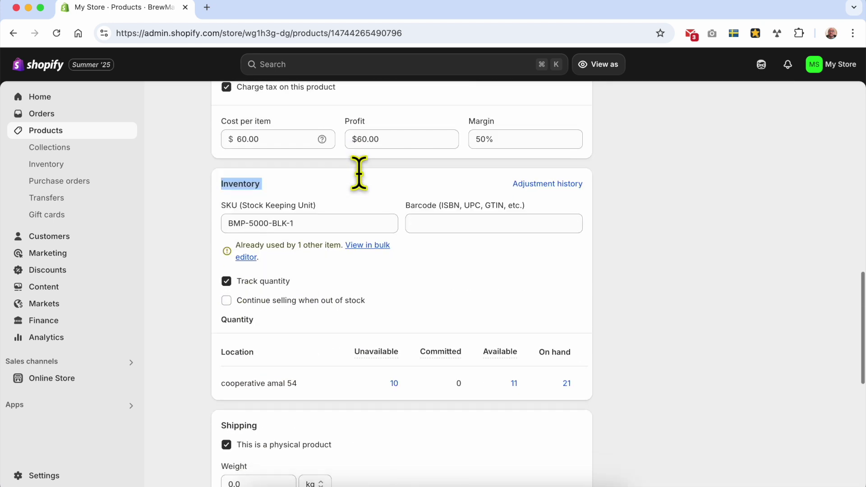
pyautogui.scroll(2, 325, 180)
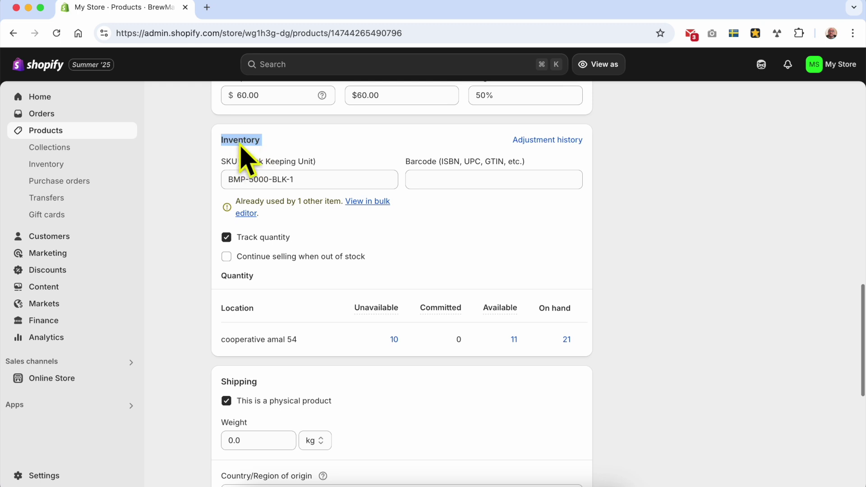
pyautogui.click(547, 140)
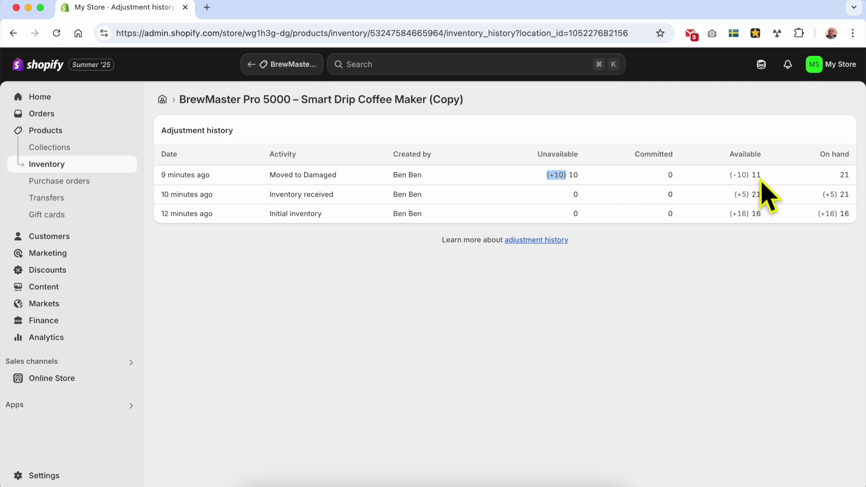
pyautogui.click(850, 173)
# - Open the White variant of the original BrewMaster Pro 5000 – Smart Drip Coffee Maker from the product list
pyautogui.click(83, 132)
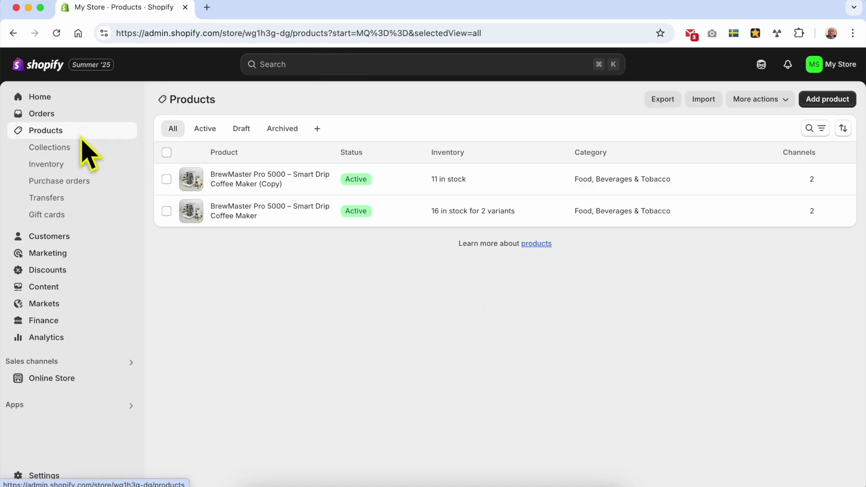
pyautogui.click(247, 212)
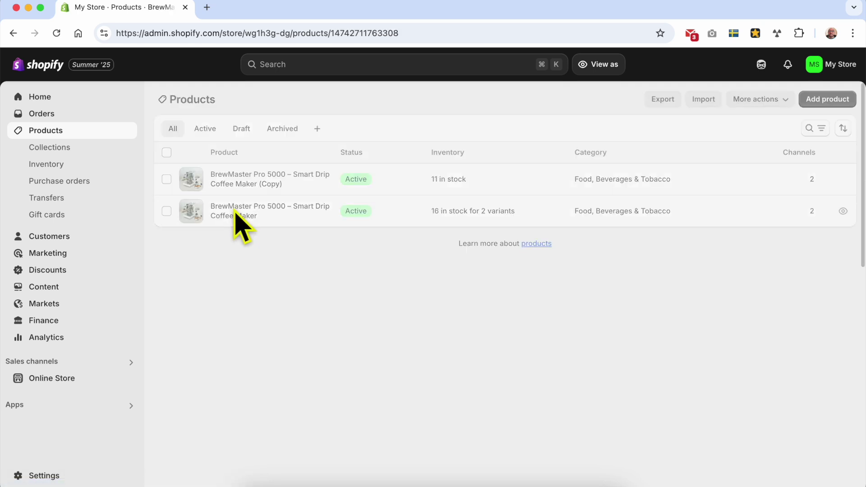
pyautogui.scroll(-3, 194, 300)
pyautogui.scroll(-10, 195, 300)
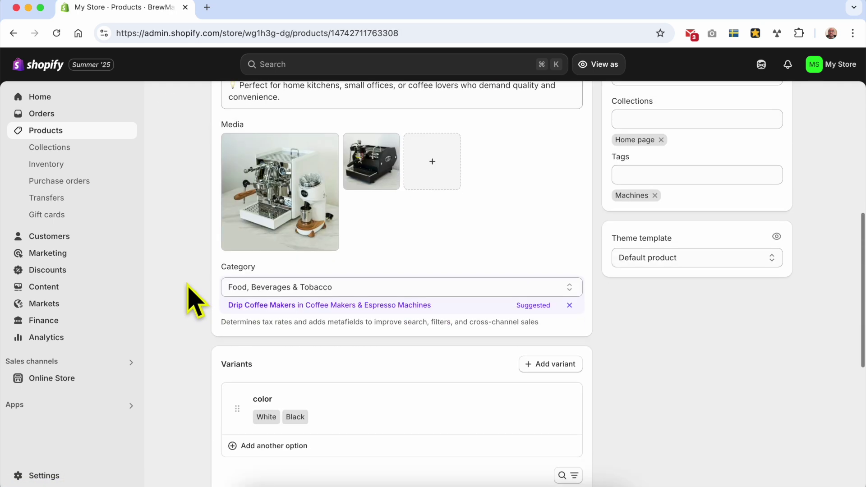
pyautogui.scroll(2, 189, 294)
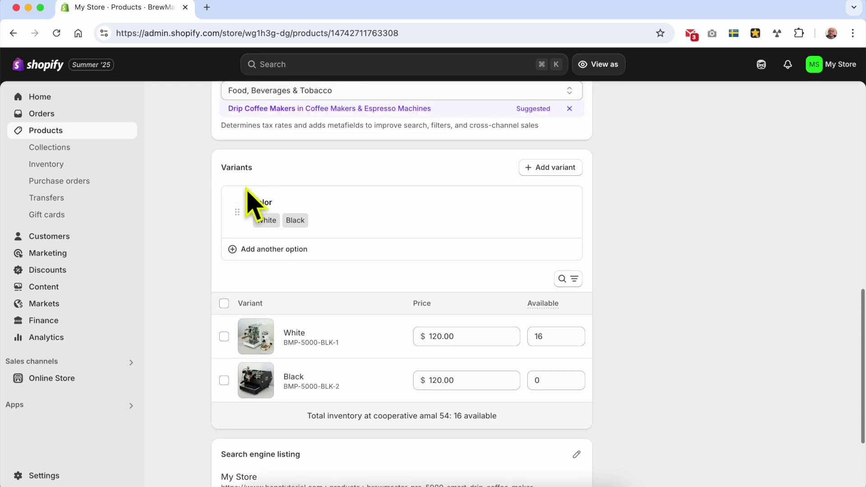
pyautogui.click(380, 355)
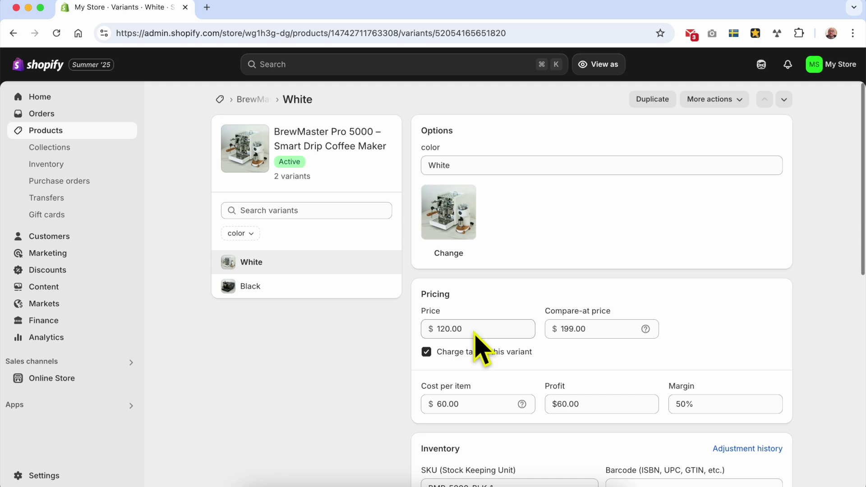
# - Open the White variant's inventory adjustment history and review its dated entries
pyautogui.scroll(-3, 469, 344)
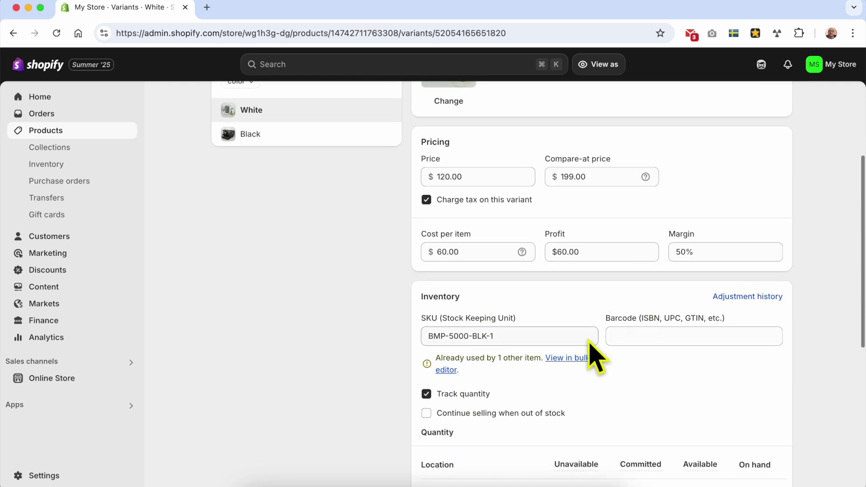
pyautogui.click(745, 298)
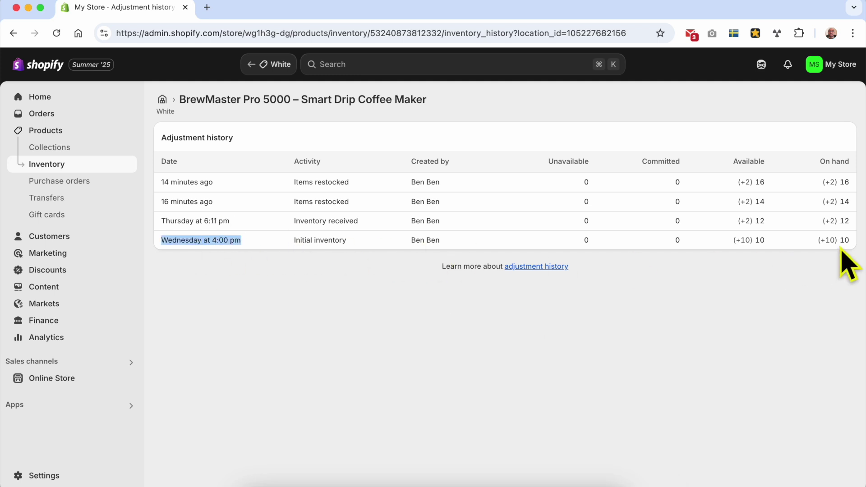
pyautogui.click(194, 222)
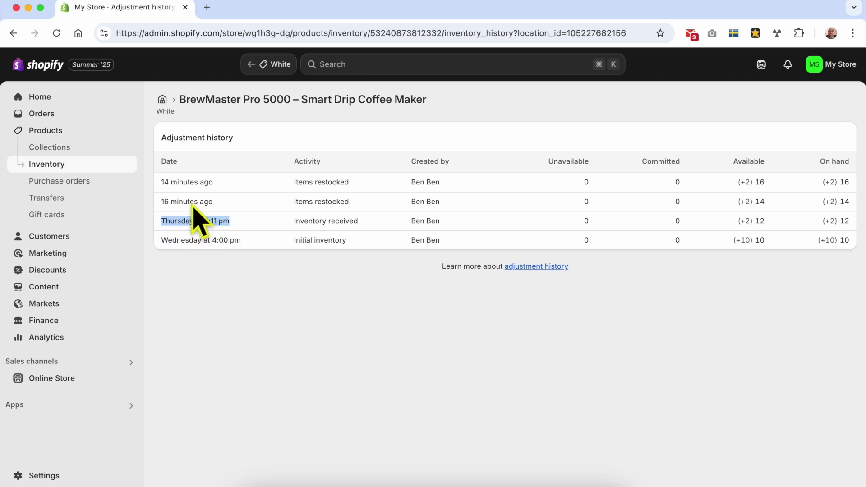